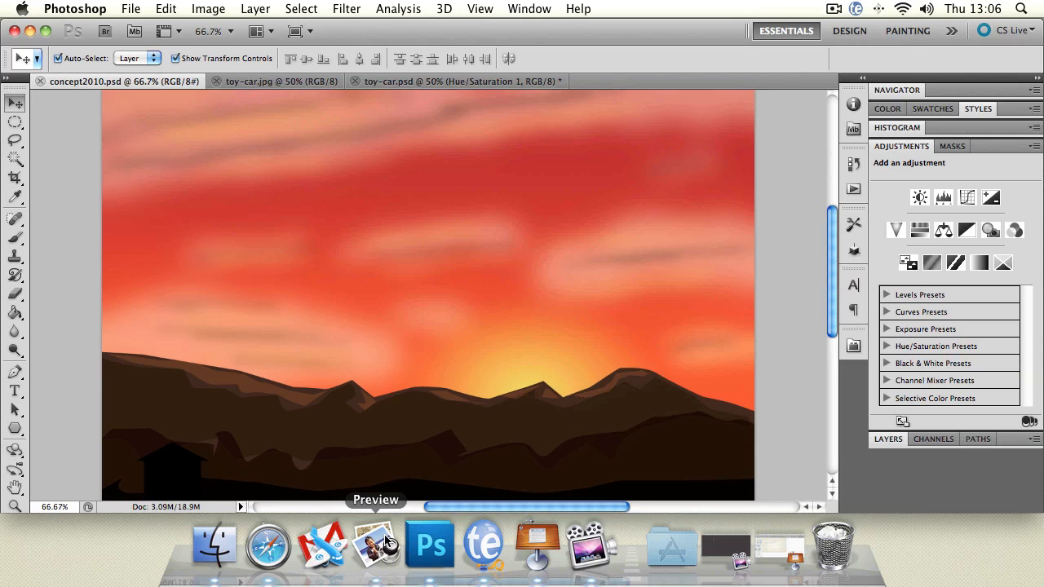
Fit the whole concept2010.psd sunset image in view and display its list of layers.
{"action": "double_click", "coordinate": [12, 506]}
{"action": "key", "text": "super+0"}
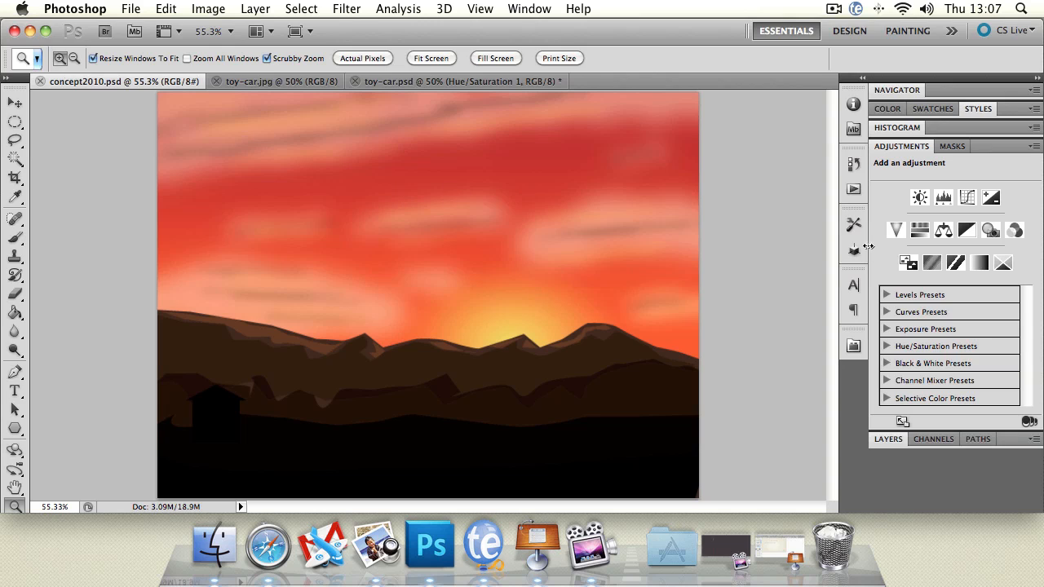
{"action": "left_click", "coordinate": [889, 439]}
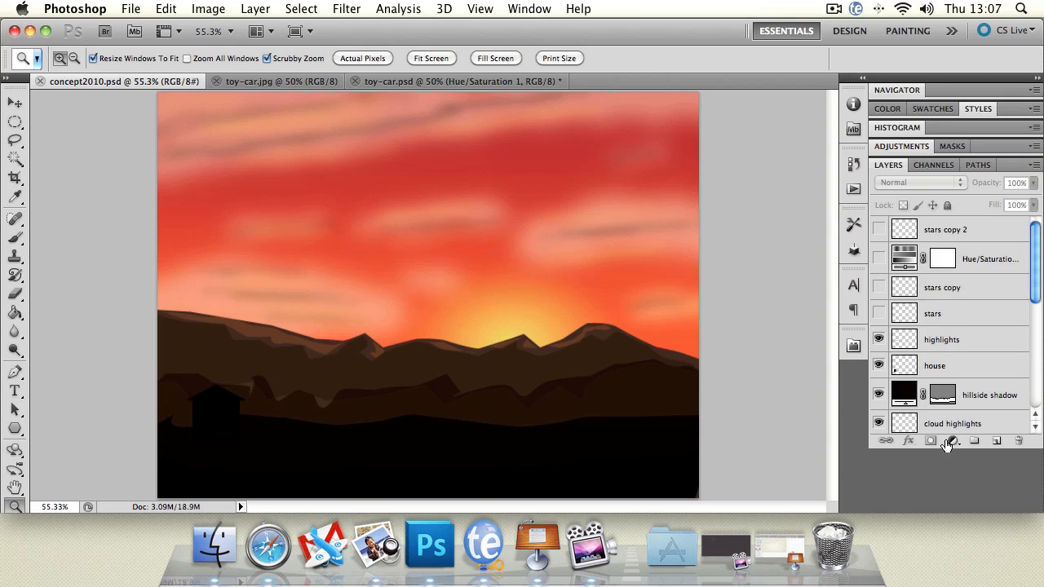
Move the house to the right side of the landscape, scale it up, and place it at the image's lower-right edge.
{"action": "left_click", "coordinate": [15, 102]}
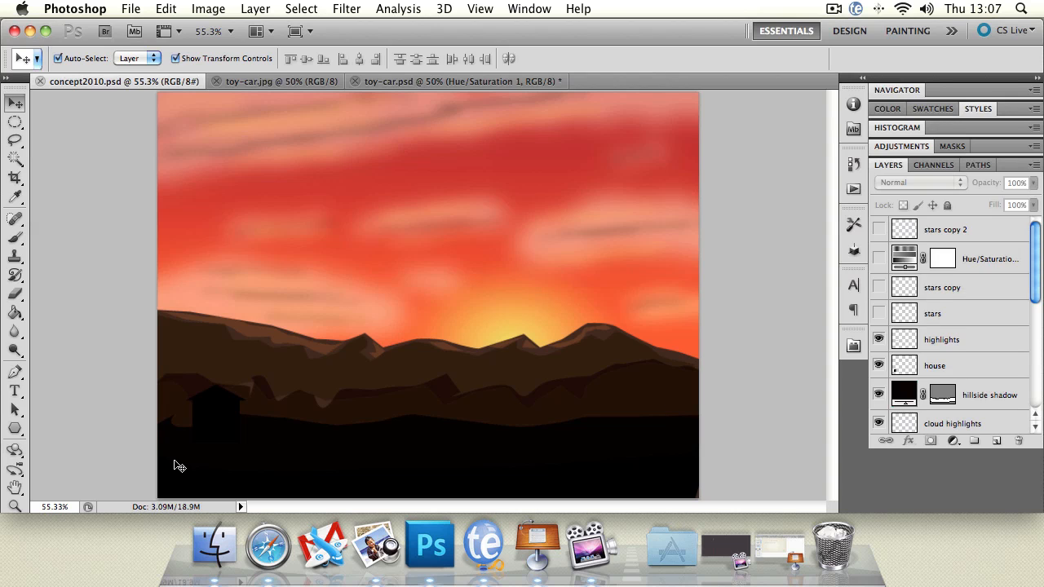
{"action": "left_click_drag", "start_coordinate": [230, 401], "coordinate": [653, 403]}
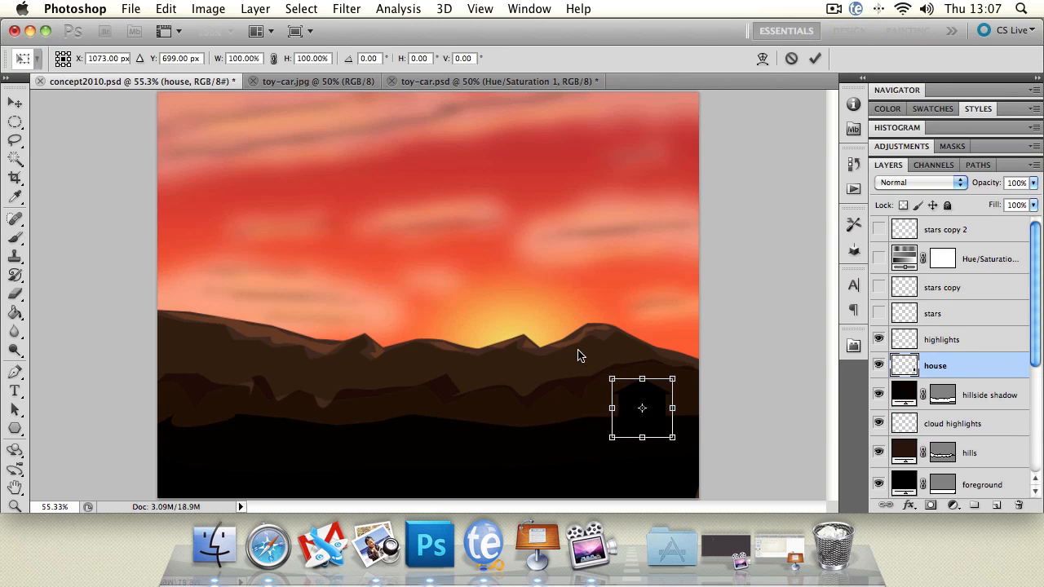
{"action": "key", "text": "super+t"}
{"action": "left_click_drag", "start_coordinate": [612, 380], "coordinate": [538, 325]}
{"action": "key", "text": "Return"}
{"action": "left_click_drag", "start_coordinate": [632, 365], "coordinate": [704, 386]}
Hide every visible layer above the sky layer so that only the sky gradient is shown.
{"action": "left_click", "coordinate": [522, 247]}
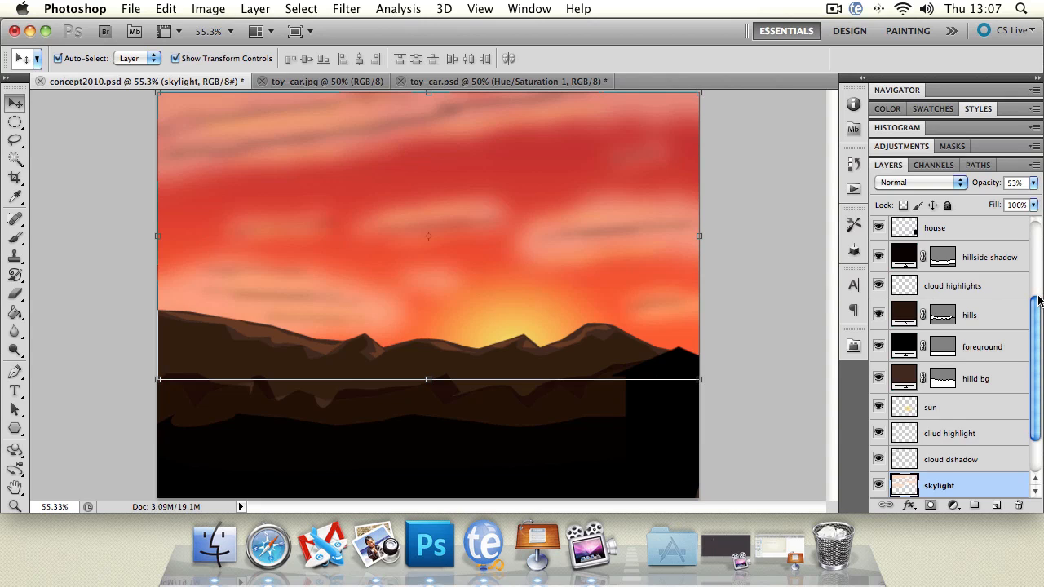
{"action": "scroll", "coordinate": [1038, 341], "scroll_direction": "down", "scroll_amount": 3}
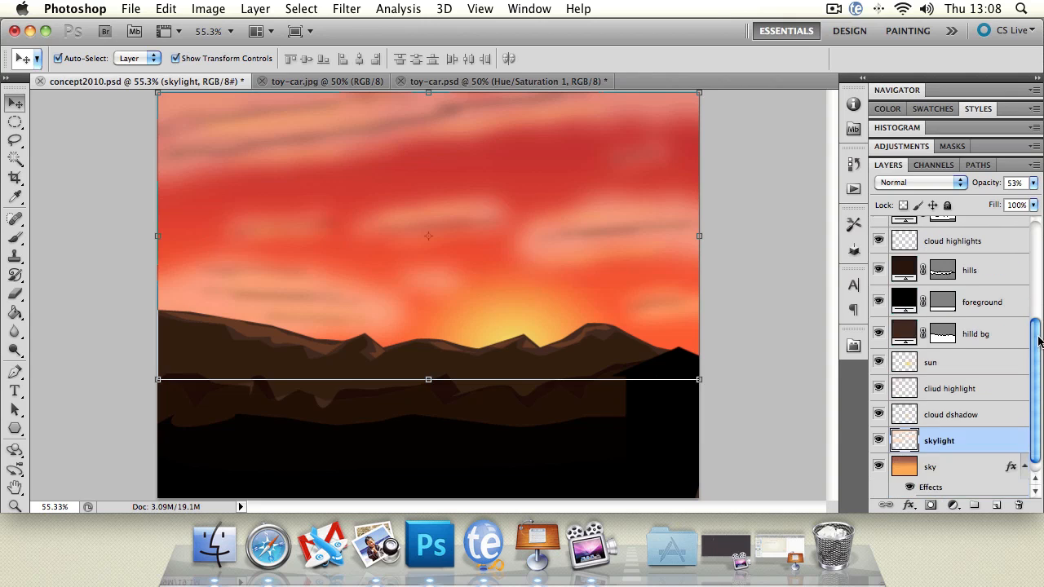
{"action": "left_click", "coordinate": [57, 110]}
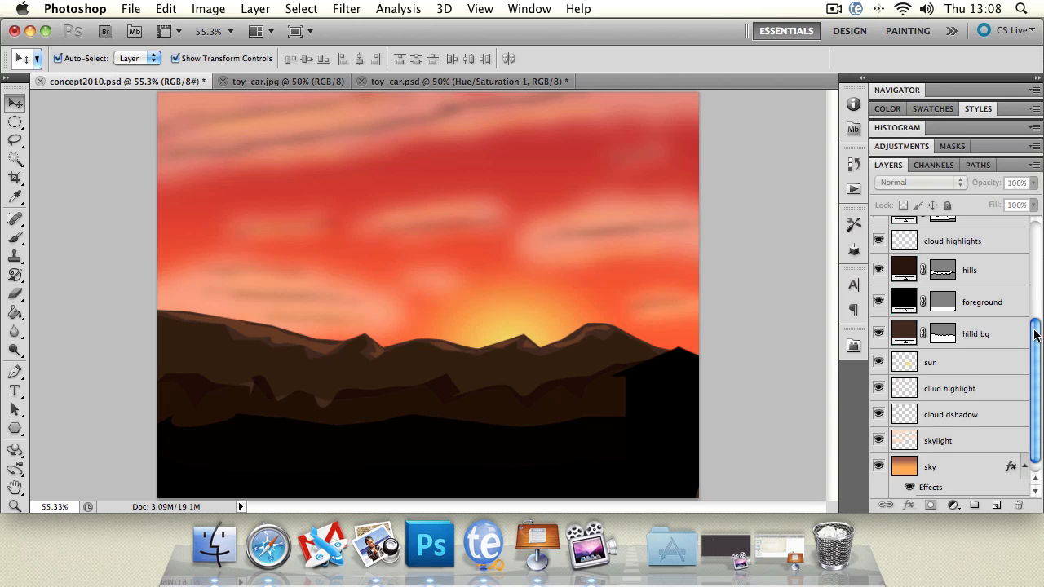
{"action": "left_click_drag", "start_coordinate": [879, 441], "coordinate": [886, 243]}
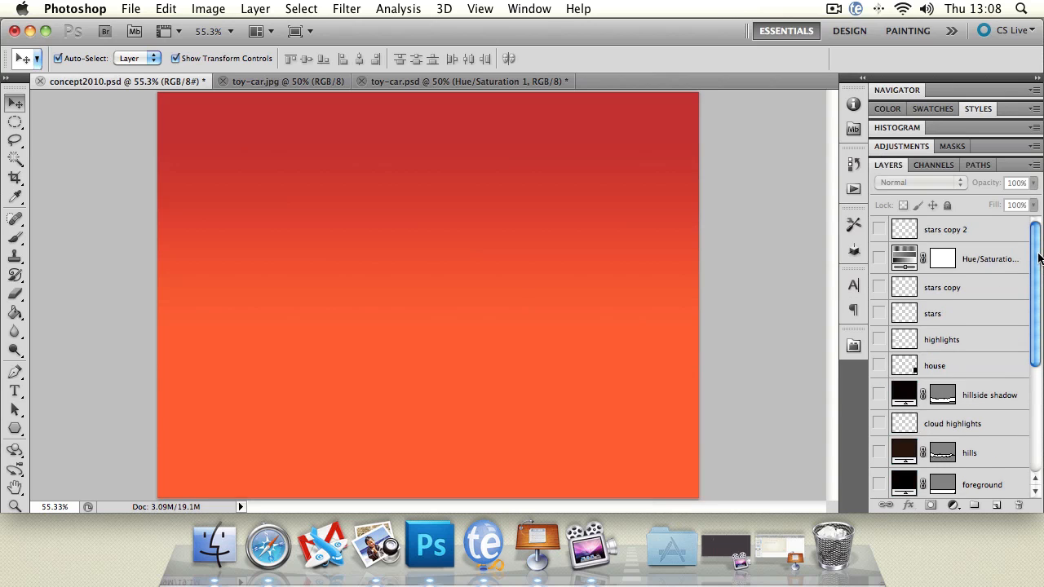
Show the skylight, cloud dshadow and cliud highlight layers above the sky.
{"action": "left_click_drag", "start_coordinate": [1036, 259], "coordinate": [1010, 408]}
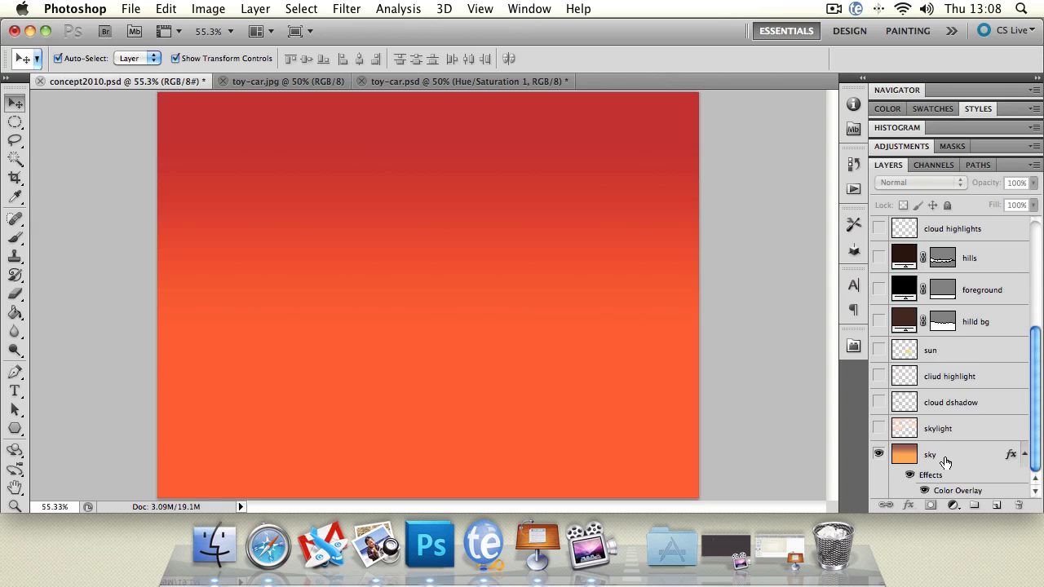
{"action": "left_click", "coordinate": [880, 429]}
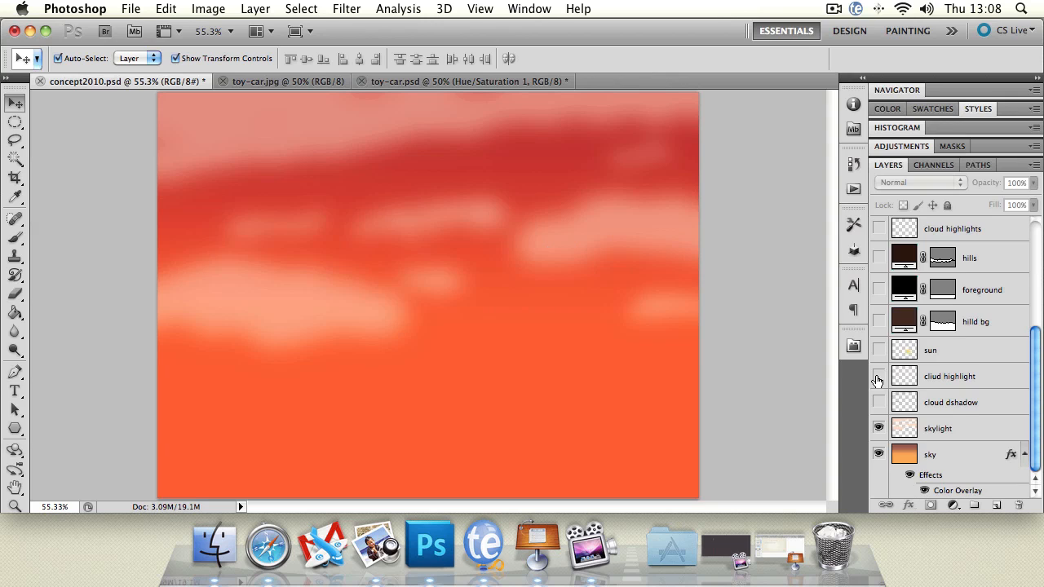
{"action": "left_click", "coordinate": [880, 402]}
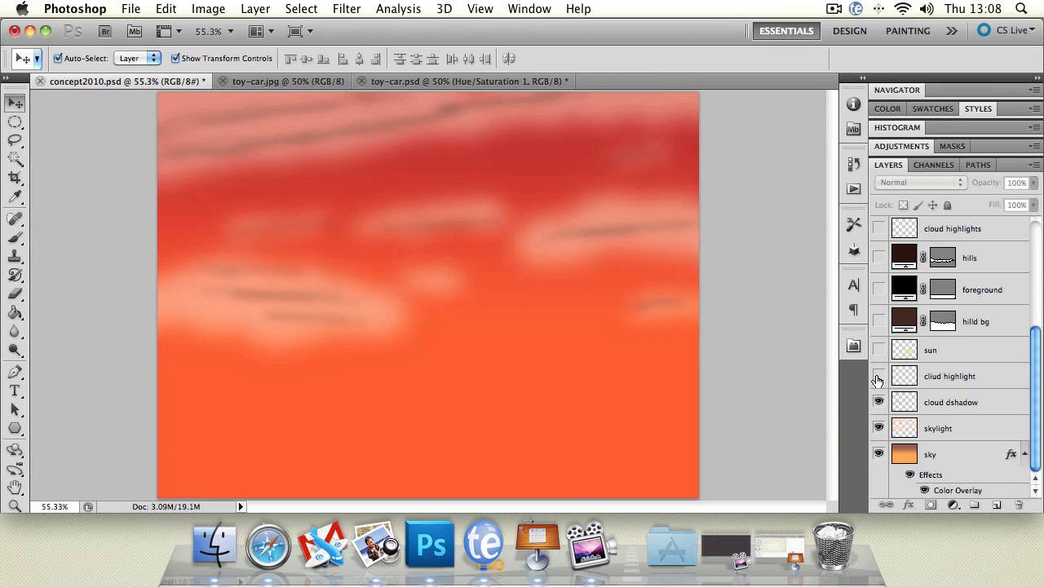
{"action": "left_click", "coordinate": [879, 376]}
{"action": "left_click", "coordinate": [879, 376]}
{"action": "left_click", "coordinate": [878, 377]}
{"action": "double_click", "coordinate": [1004, 412]}
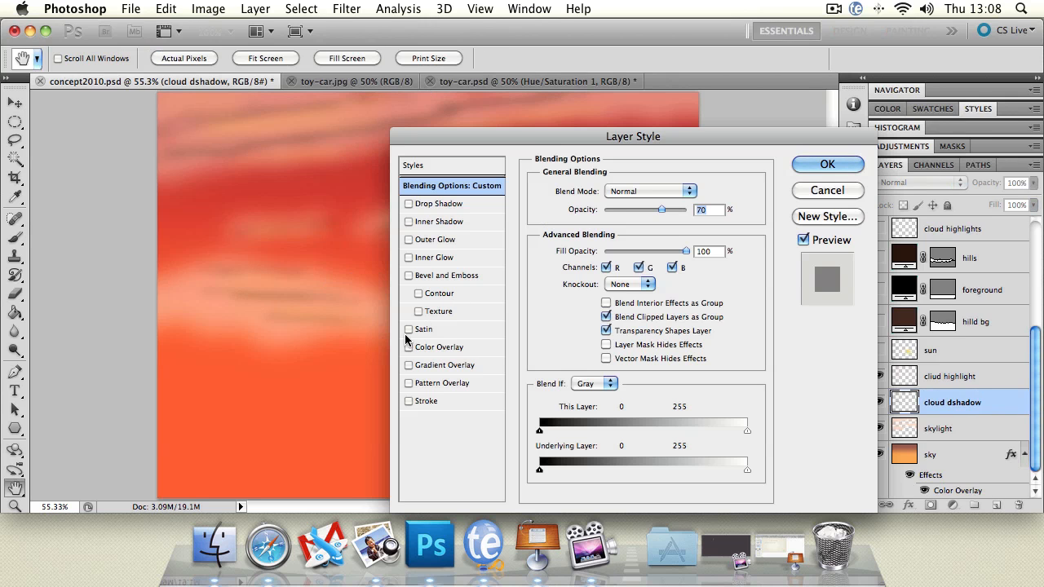
{"action": "left_click", "coordinate": [409, 347]}
{"action": "left_click", "coordinate": [443, 350]}
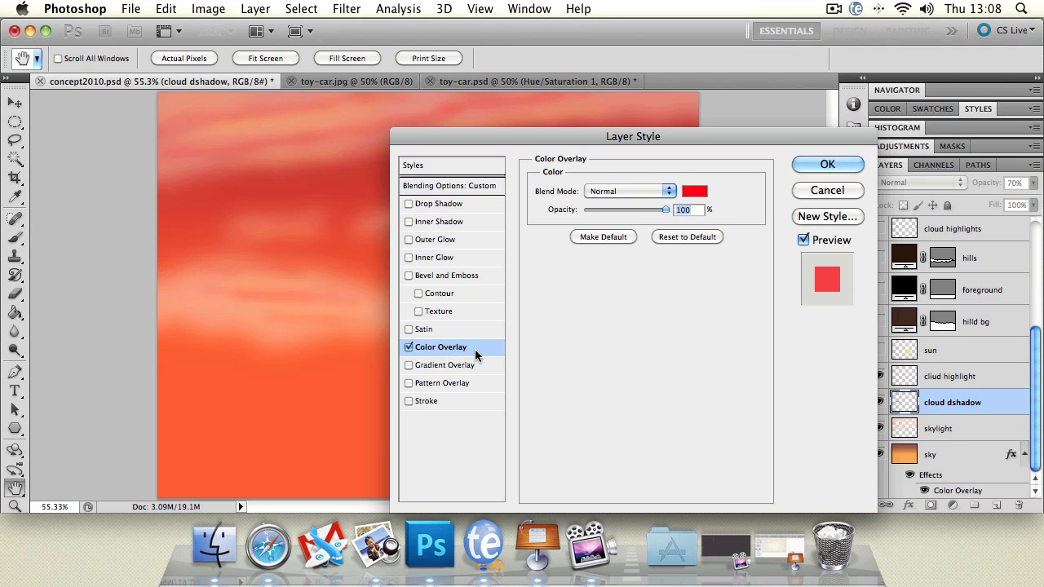
{"action": "left_click", "coordinate": [694, 191]}
{"action": "left_click", "coordinate": [639, 278]}
{"action": "left_click_drag", "start_coordinate": [640, 278], "coordinate": [699, 256]}
{"action": "left_click", "coordinate": [995, 266]}
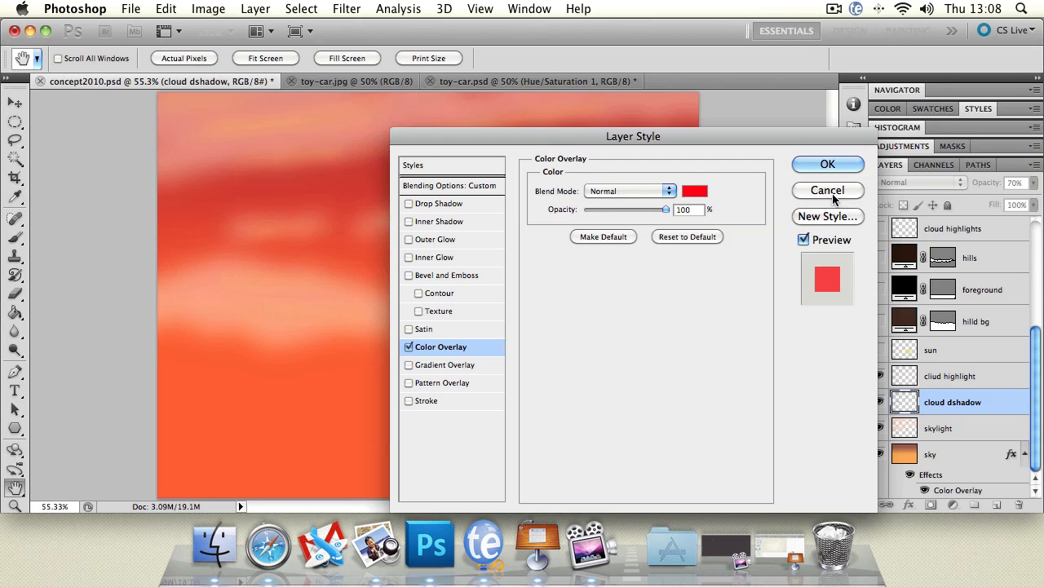
{"action": "left_click", "coordinate": [820, 165]}
Apply a red Color Overlay with Normal blending and 100% opacity to the skylight layer.
{"action": "double_click", "coordinate": [989, 439]}
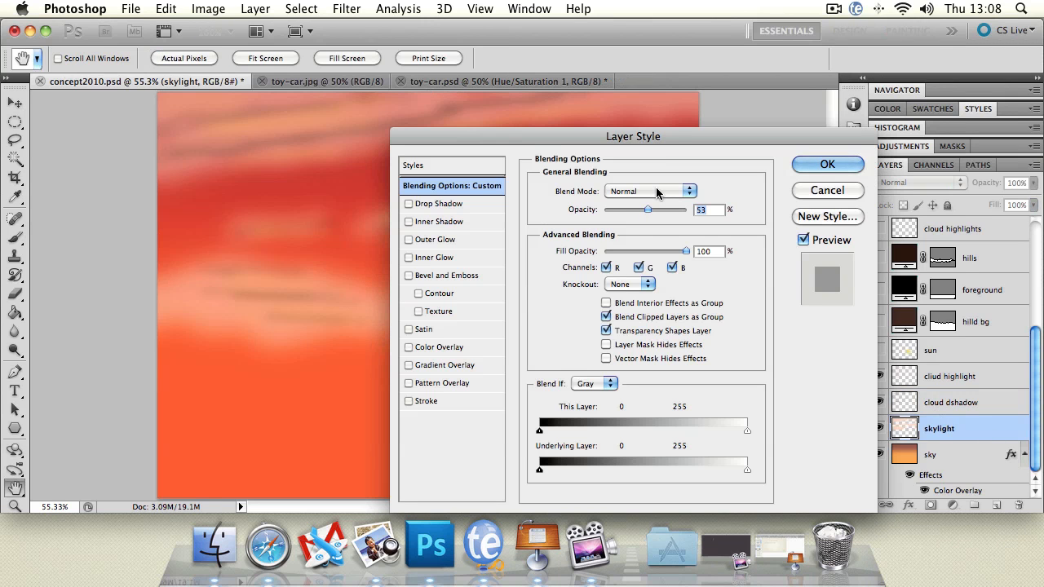
{"action": "left_click", "coordinate": [409, 347]}
{"action": "left_click", "coordinate": [440, 347]}
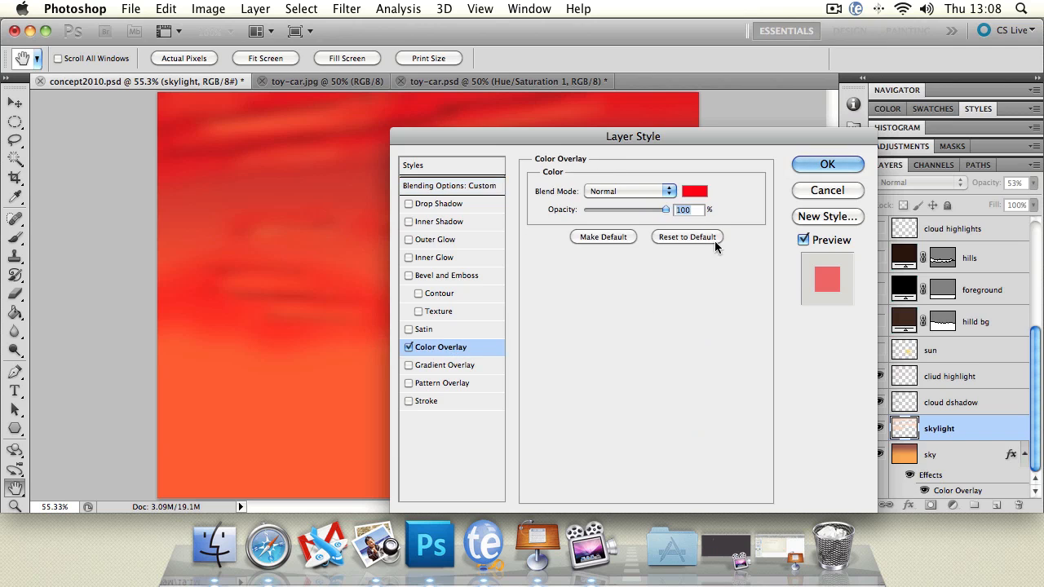
{"action": "left_click_drag", "start_coordinate": [675, 138], "coordinate": [527, 346]}
{"action": "left_click", "coordinate": [685, 373]}
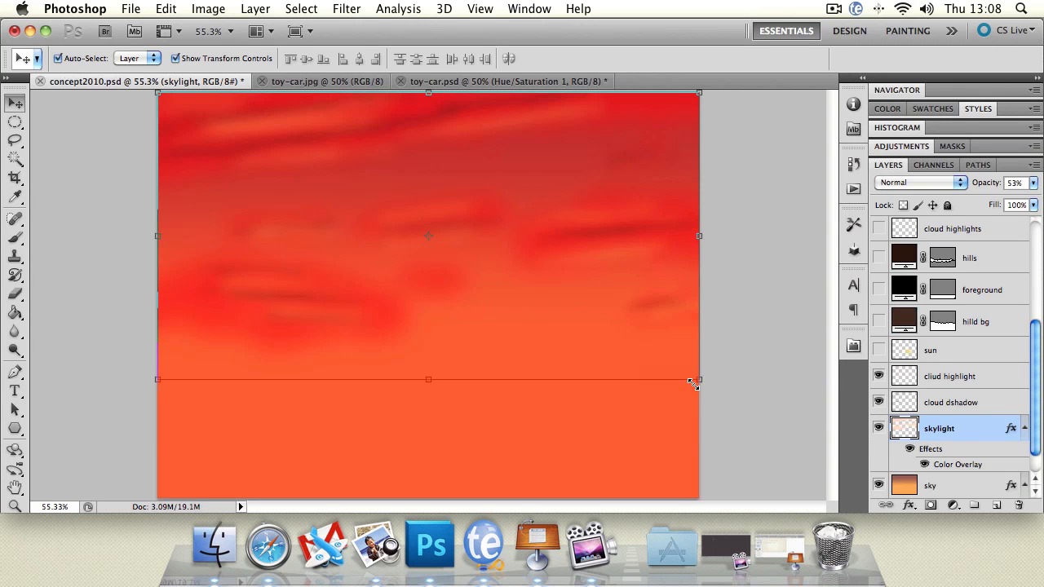
Show the sun, hilld bg, foreground and hills layers.
{"action": "scroll", "coordinate": [1033, 377], "scroll_direction": "up", "scroll_amount": 1}
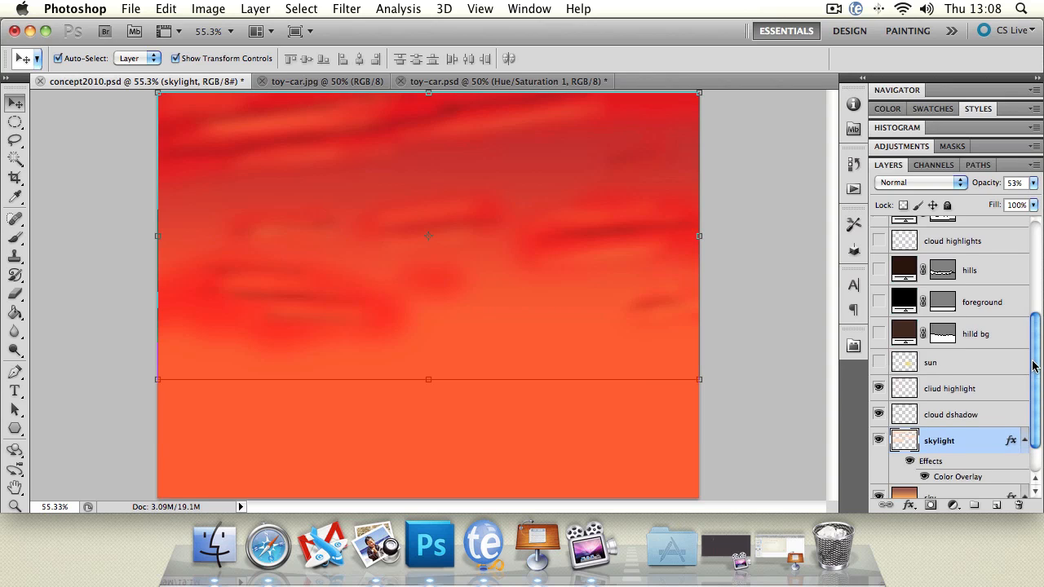
{"action": "left_click", "coordinate": [877, 364]}
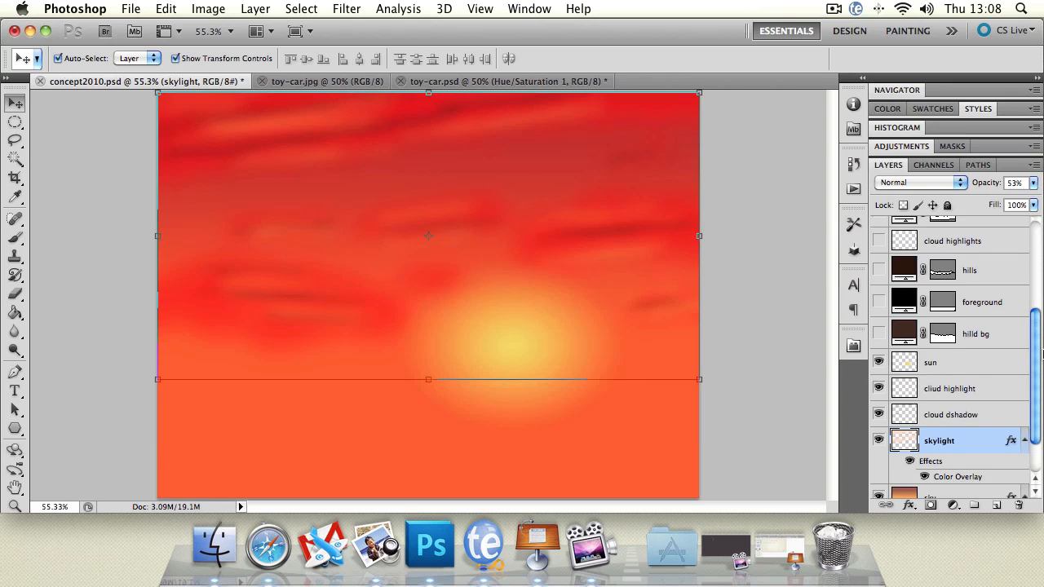
{"action": "scroll", "coordinate": [878, 371], "scroll_direction": "up", "scroll_amount": 5}
{"action": "left_click", "coordinate": [879, 438]}
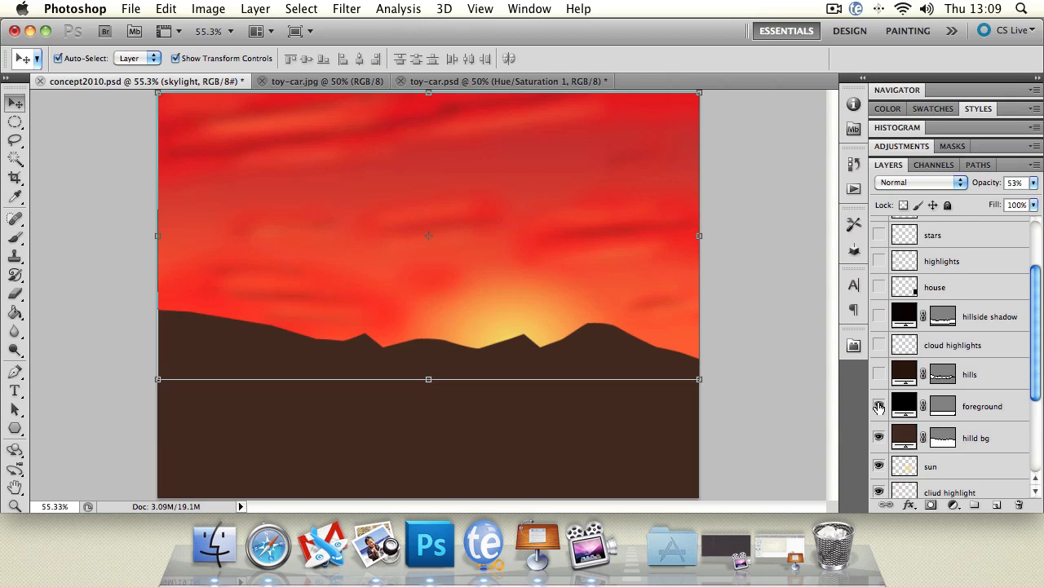
{"action": "left_click", "coordinate": [879, 406]}
{"action": "left_click", "coordinate": [879, 374]}
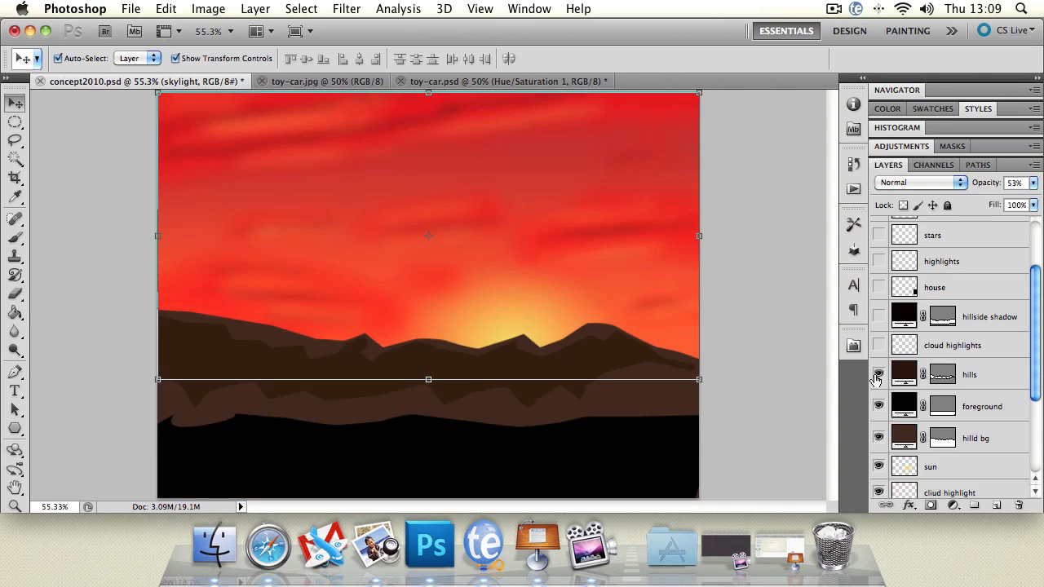
Show the cloud highlights, hillside shadow and house layers.
{"action": "left_click", "coordinate": [879, 345]}
{"action": "left_click", "coordinate": [879, 318]}
{"action": "left_click_drag", "start_coordinate": [1036, 337], "coordinate": [1036, 325]}
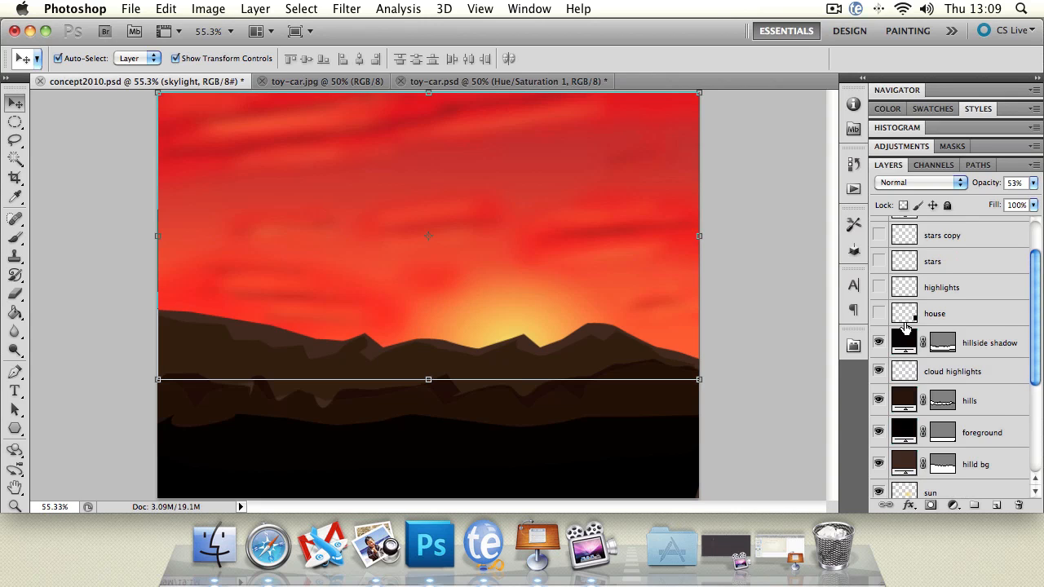
{"action": "left_click", "coordinate": [891, 318]}
{"action": "left_click", "coordinate": [879, 313]}
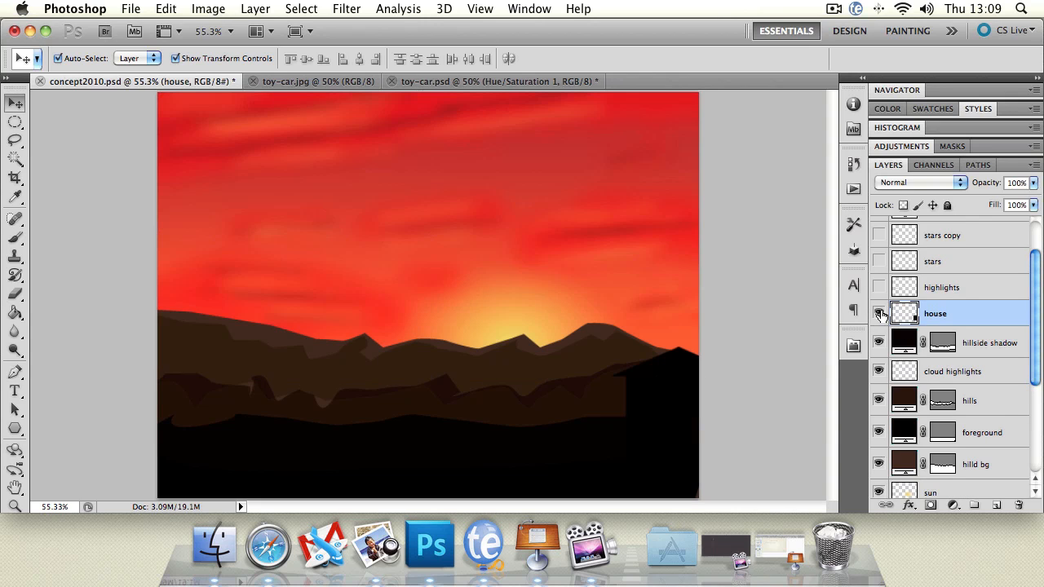
Show the highlights layer, the three stars layers and the Hue/Saturation adjustment layer, comparing the scene with and without the adjustment.
{"action": "scroll", "coordinate": [1043, 323], "scroll_direction": "up", "scroll_amount": 2}
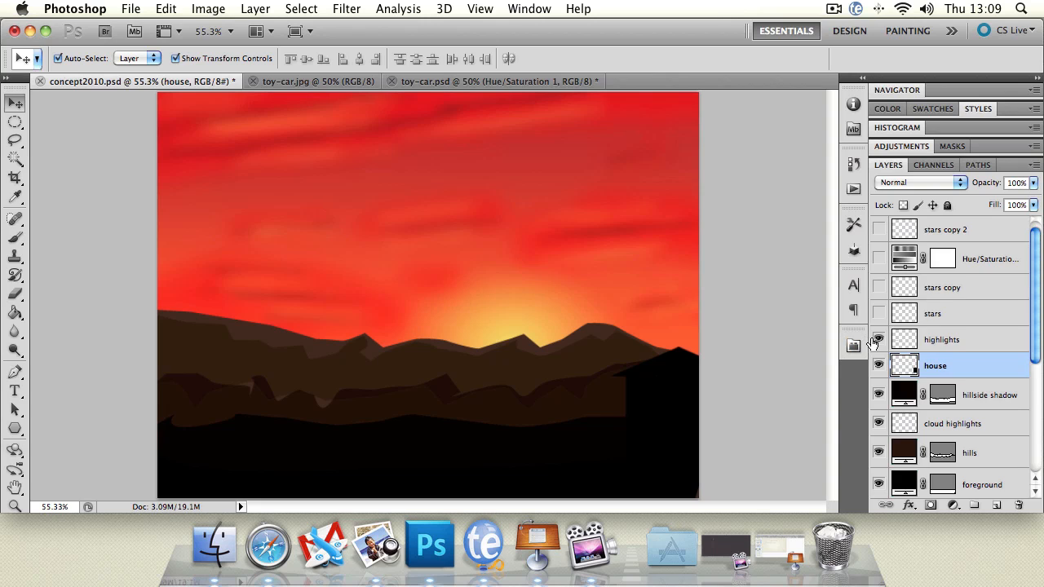
{"action": "left_click", "coordinate": [878, 340]}
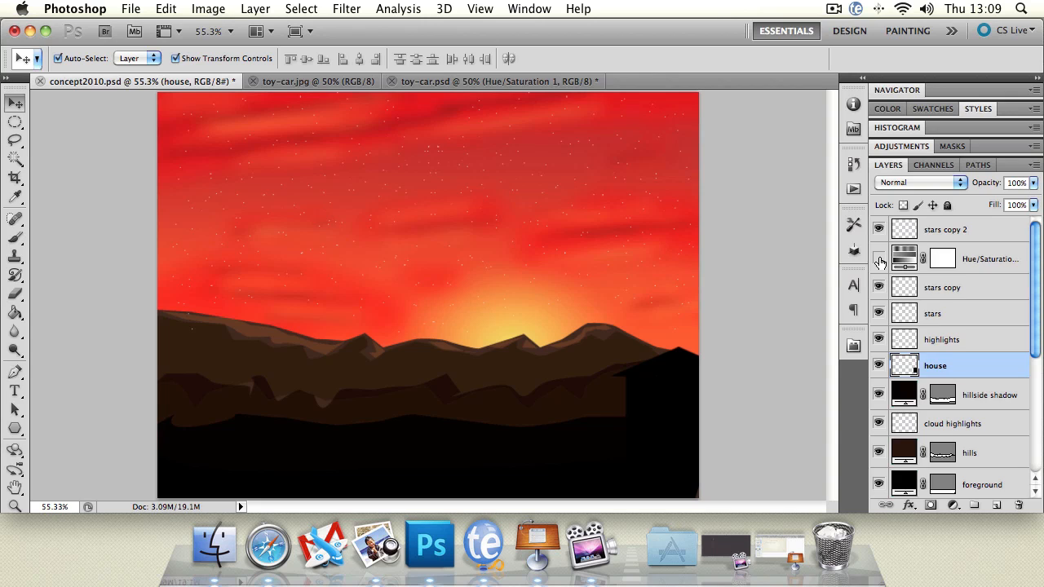
{"action": "left_click", "coordinate": [880, 260]}
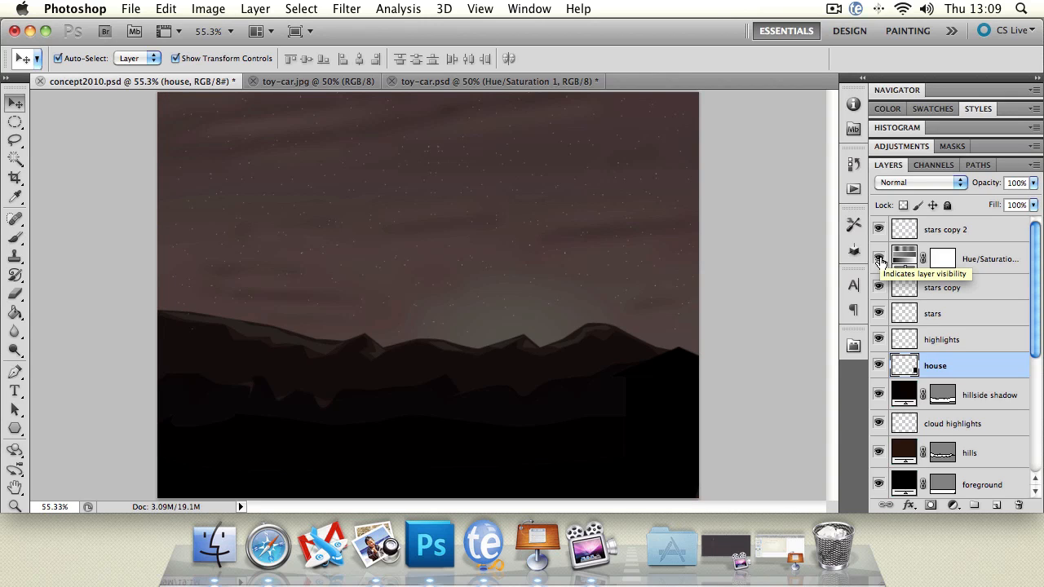
{"action": "left_click", "coordinate": [880, 260]}
{"action": "left_click", "coordinate": [880, 259]}
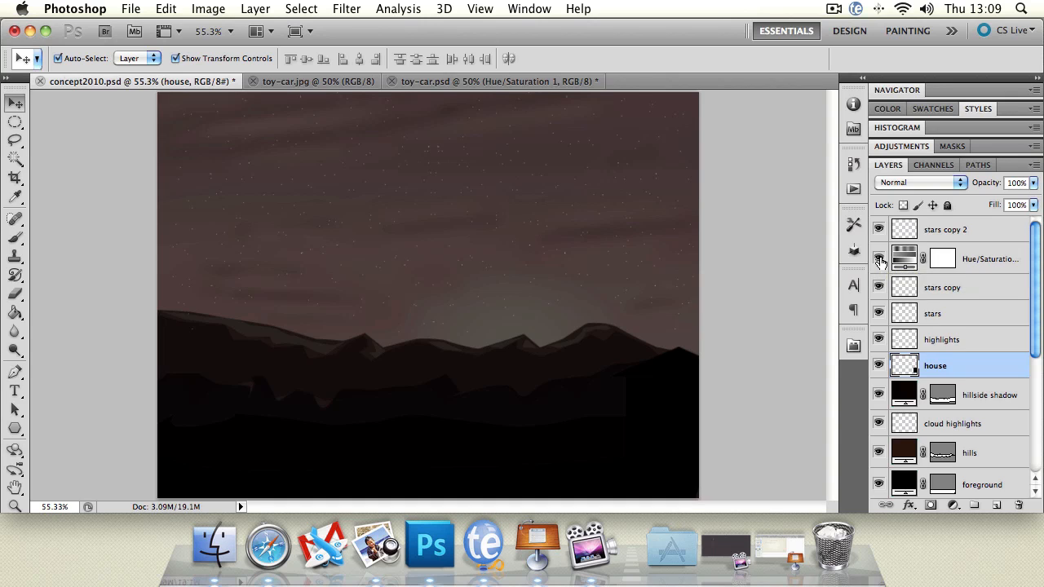
{"action": "scroll", "coordinate": [1033, 245], "scroll_direction": "down", "scroll_amount": 10}
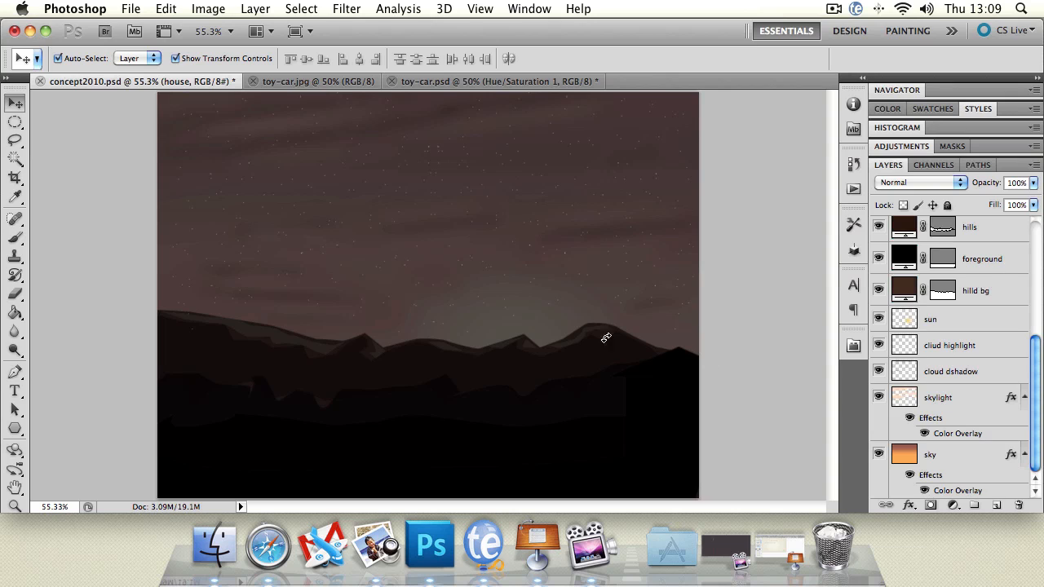
Draw a freehand Lasso selection around the whole car in toy-car.jpg and clear the selection.
{"action": "left_click", "coordinate": [344, 85]}
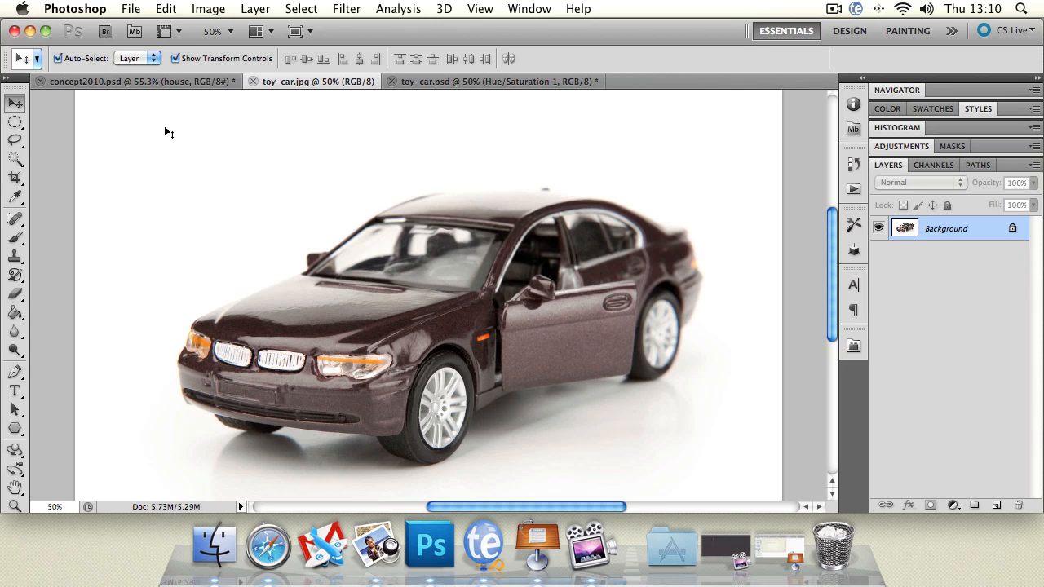
{"action": "left_click", "coordinate": [16, 140]}
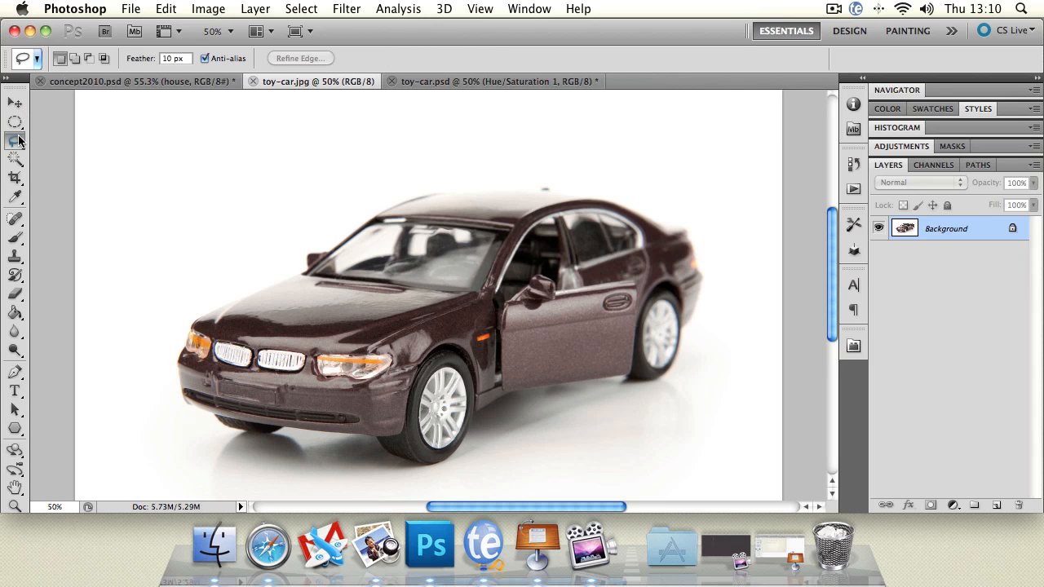
{"action": "left_click", "coordinate": [16, 141]}
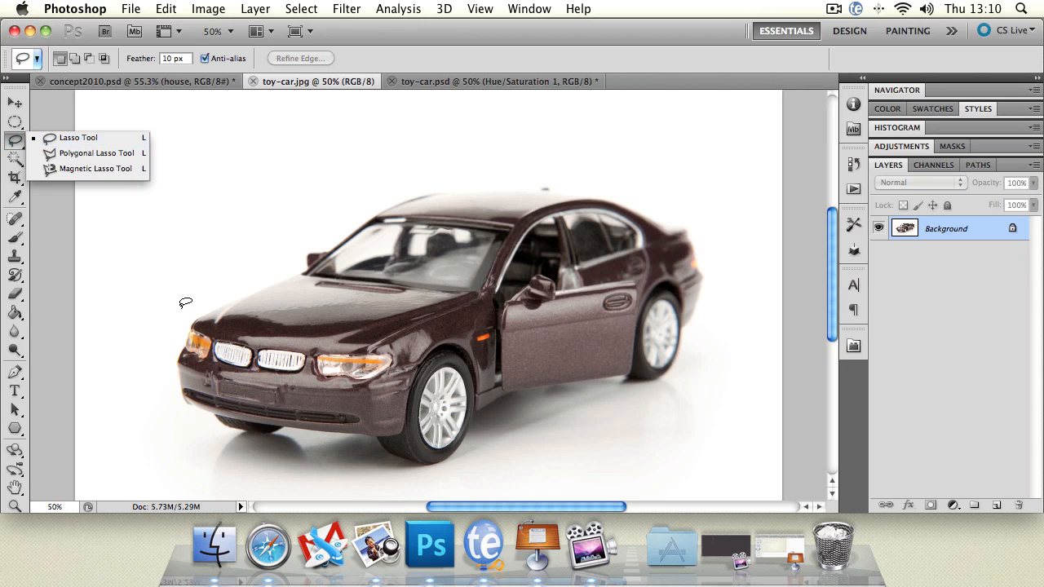
{"action": "mouse_move", "coordinate": [183, 305]}
{"action": "left_mouse_down"}
{"action": "mouse_move", "coordinate": [277, 270]}
{"action": "mouse_move", "coordinate": [394, 181]}
{"action": "mouse_move", "coordinate": [495, 171]}
{"action": "mouse_move", "coordinate": [544, 172]}
{"action": "mouse_move", "coordinate": [631, 196]}
{"action": "mouse_move", "coordinate": [706, 237]}
{"action": "mouse_move", "coordinate": [718, 268]}
{"action": "mouse_move", "coordinate": [686, 374]}
{"action": "mouse_move", "coordinate": [656, 406]}
{"action": "mouse_move", "coordinate": [629, 399]}
{"action": "mouse_move", "coordinate": [507, 471]}
{"action": "mouse_move", "coordinate": [410, 503]}
{"action": "mouse_move", "coordinate": [337, 475]}
{"action": "mouse_move", "coordinate": [154, 448]}
{"action": "mouse_move", "coordinate": [142, 368]}
{"action": "mouse_move", "coordinate": [181, 309]}
{"action": "left_mouse_up"}
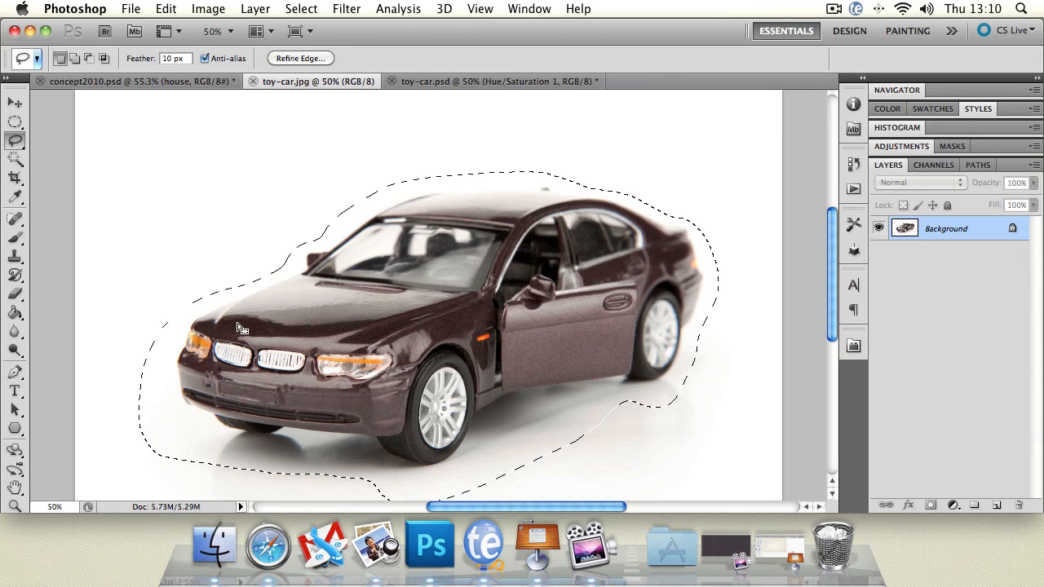
{"action": "left_click", "coordinate": [242, 328]}
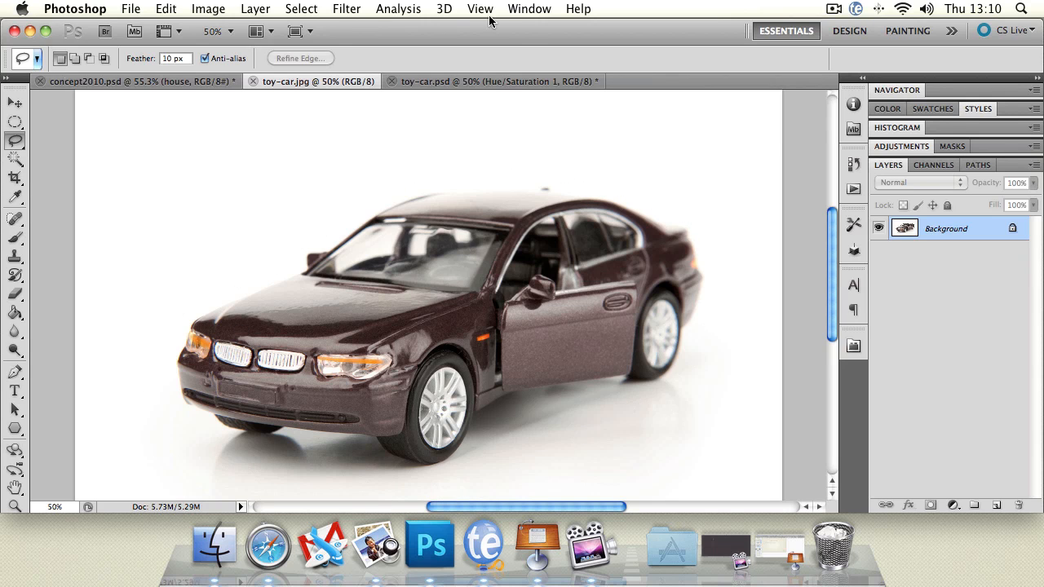
Switch to toy-car.psd and move the green car slightly to the left.
{"action": "left_click", "coordinate": [493, 82]}
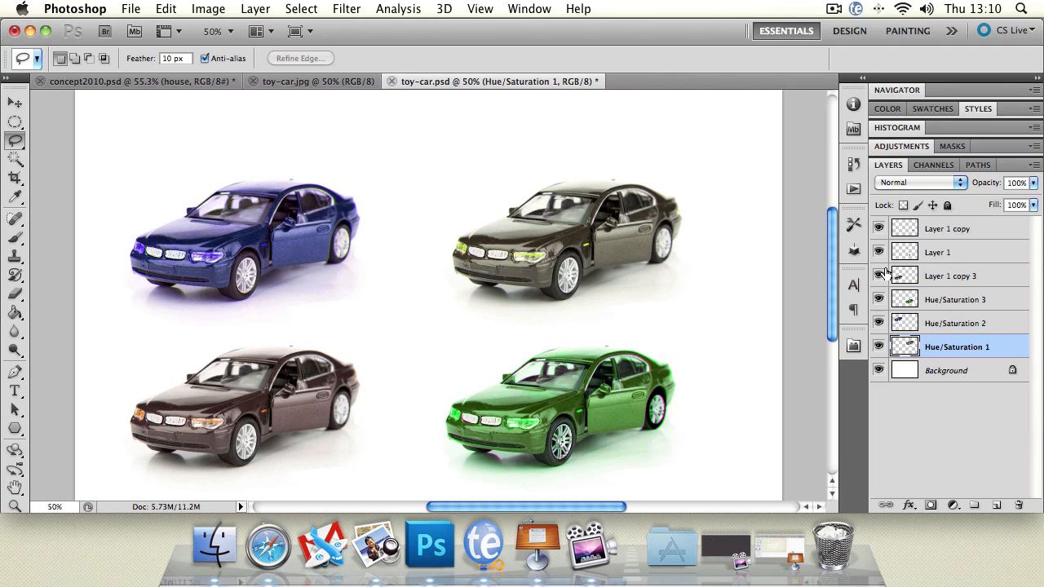
{"action": "left_click", "coordinate": [15, 102]}
{"action": "mouse_move", "coordinate": [558, 390]}
{"action": "left_mouse_down"}
{"action": "mouse_move", "coordinate": [540, 389]}
{"action": "mouse_move", "coordinate": [561, 397]}
{"action": "left_mouse_up"}
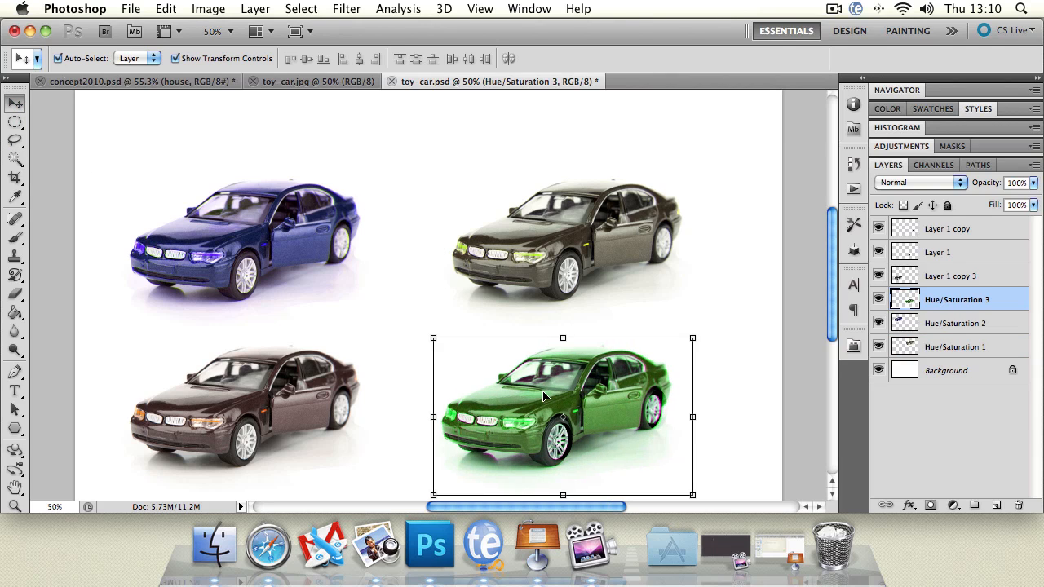
Nudge the green car slightly right to line up with its wheels, and select its front and rear wheel layers in turn.
{"action": "key", "text": "Right"}
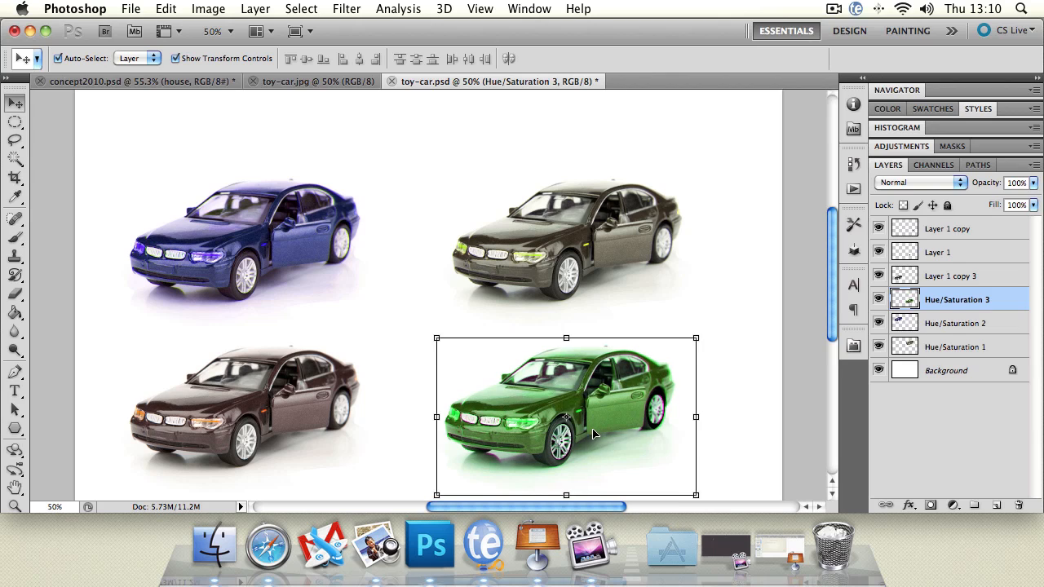
{"action": "left_click", "coordinate": [566, 447]}
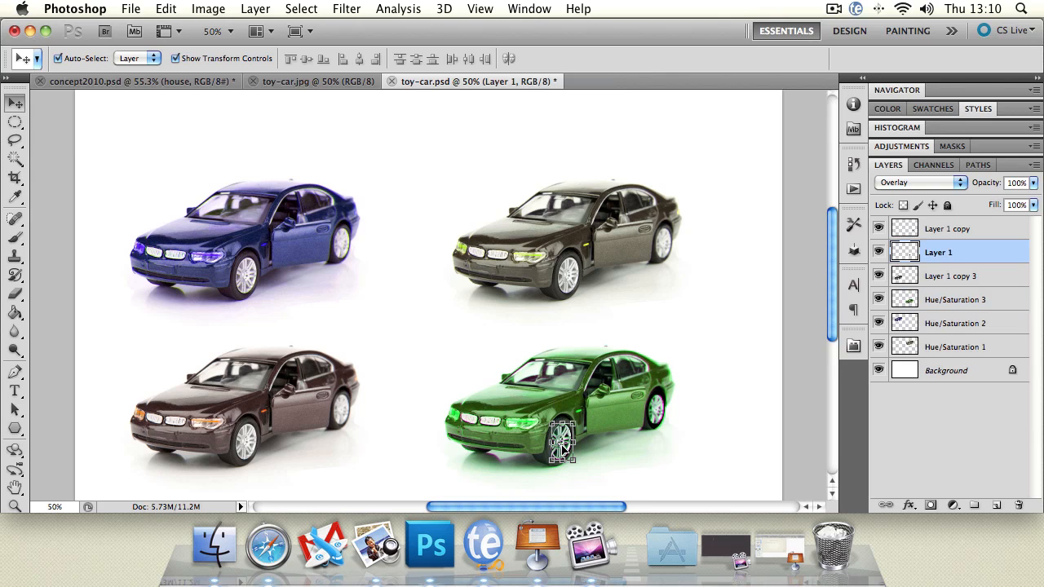
{"action": "left_click", "coordinate": [665, 406]}
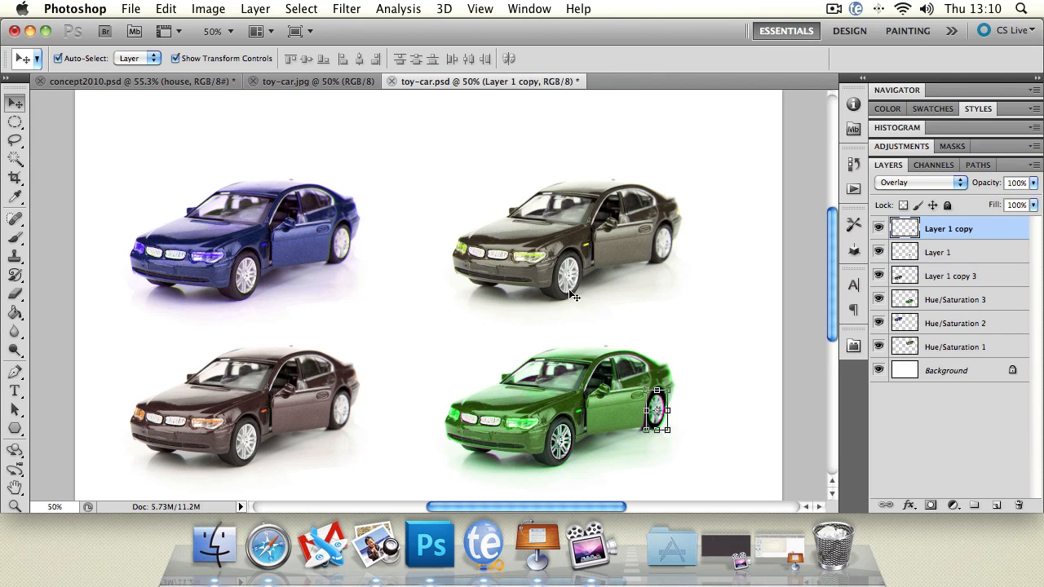
{"action": "left_click", "coordinate": [655, 327]}
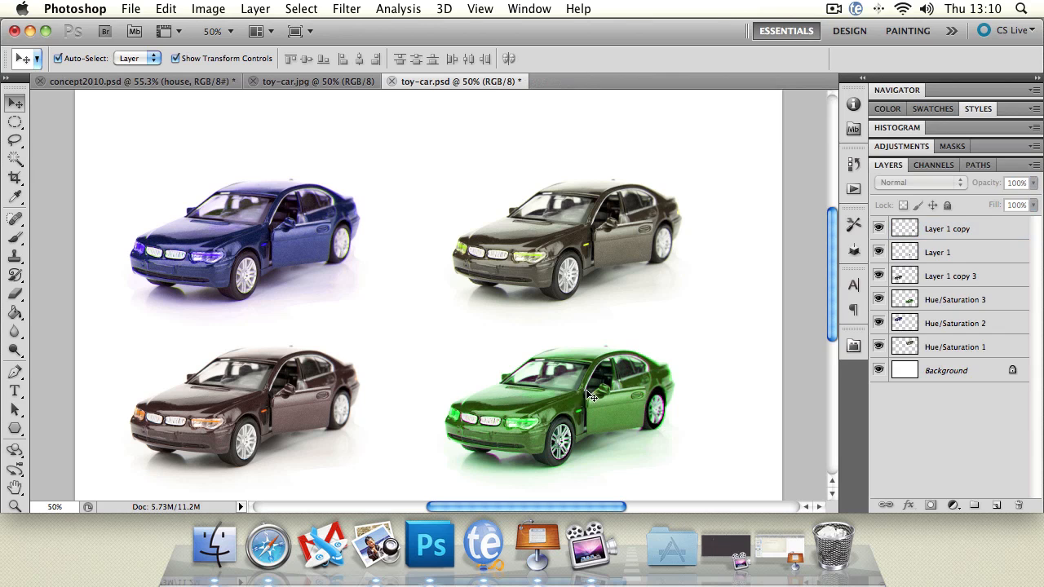
Move the blue car and the brown car slightly left and upward on the canvas.
{"action": "mouse_move", "coordinate": [254, 390]}
{"action": "left_mouse_down"}
{"action": "mouse_move", "coordinate": [216, 383]}
{"action": "mouse_move", "coordinate": [436, 159]}
{"action": "mouse_move", "coordinate": [347, 164]}
{"action": "mouse_move", "coordinate": [198, 362]}
{"action": "mouse_move", "coordinate": [260, 371]}
{"action": "mouse_move", "coordinate": [242, 319]}
{"action": "mouse_move", "coordinate": [235, 389]}
{"action": "left_mouse_up"}
{"action": "mouse_move", "coordinate": [266, 220]}
{"action": "left_mouse_down"}
{"action": "mouse_move", "coordinate": [257, 178]}
{"action": "mouse_move", "coordinate": [252, 297]}
{"action": "mouse_move", "coordinate": [255, 219]}
{"action": "left_mouse_up"}
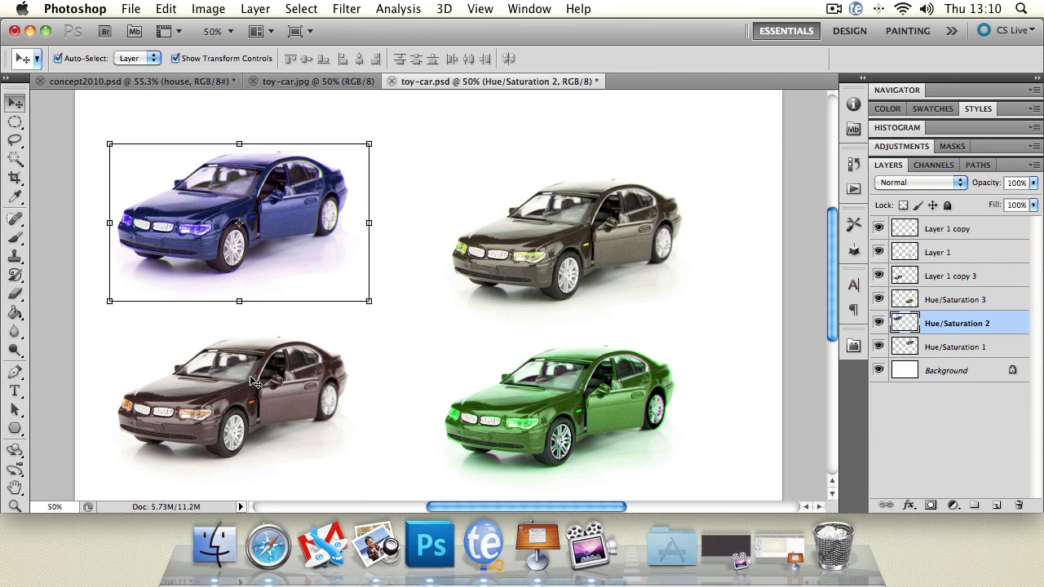
{"action": "left_click_drag", "start_coordinate": [257, 383], "coordinate": [251, 359]}
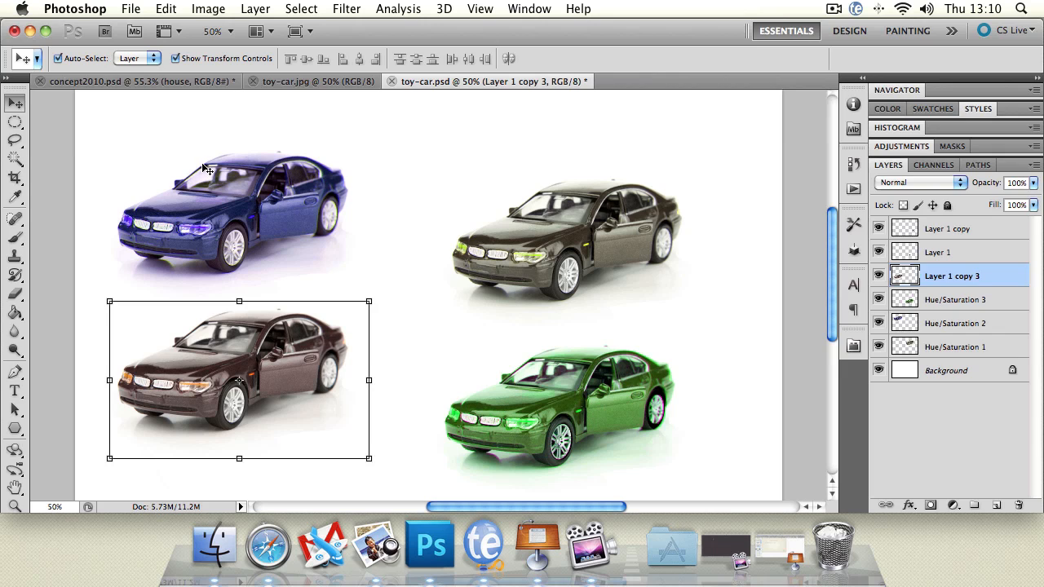
Overlap the blue car with the olive-grey one to restack Hue/Saturation 2 below Hue/Saturation 1, and return the blue car above the brown one.
{"action": "left_click_drag", "start_coordinate": [236, 182], "coordinate": [393, 163]}
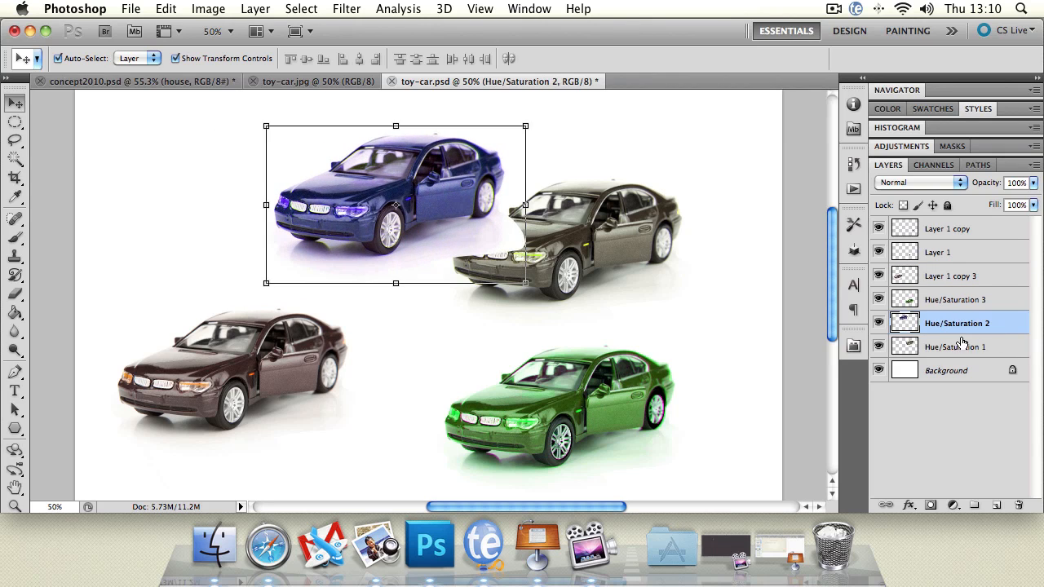
{"action": "left_click_drag", "start_coordinate": [958, 325], "coordinate": [956, 347]}
{"action": "left_click_drag", "start_coordinate": [379, 198], "coordinate": [234, 201]}
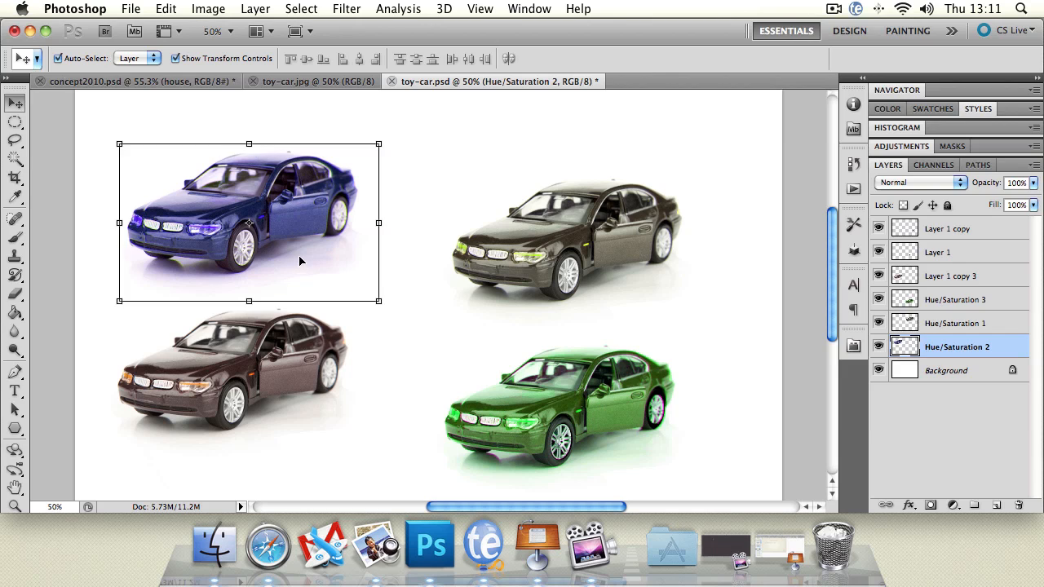
View the flat toy-car.jpg for comparison, and return to concept2010.psd with no layer selected.
{"action": "left_click", "coordinate": [313, 82]}
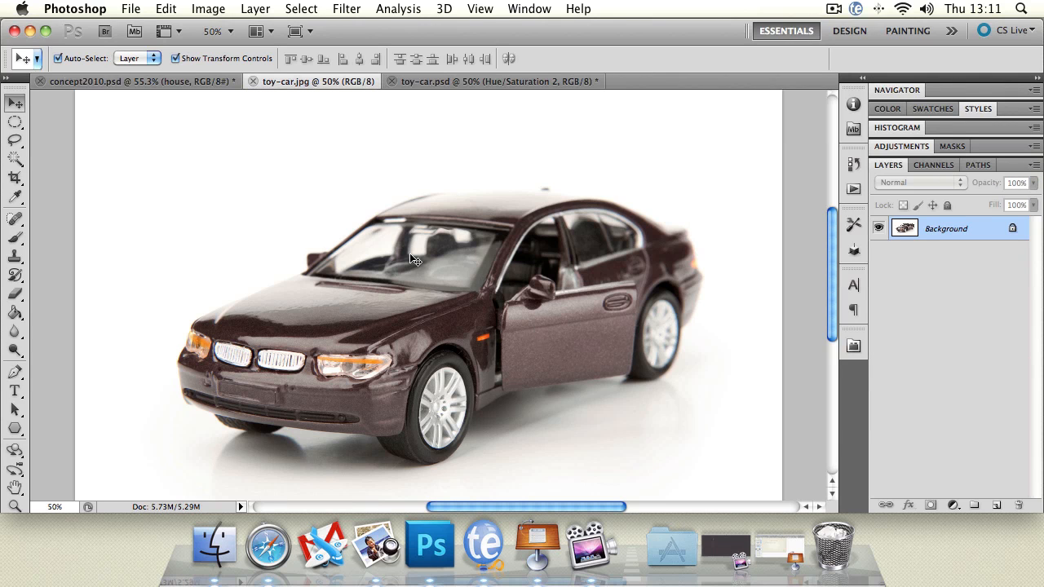
{"action": "key", "text": "ctrl+shift+Tab"}
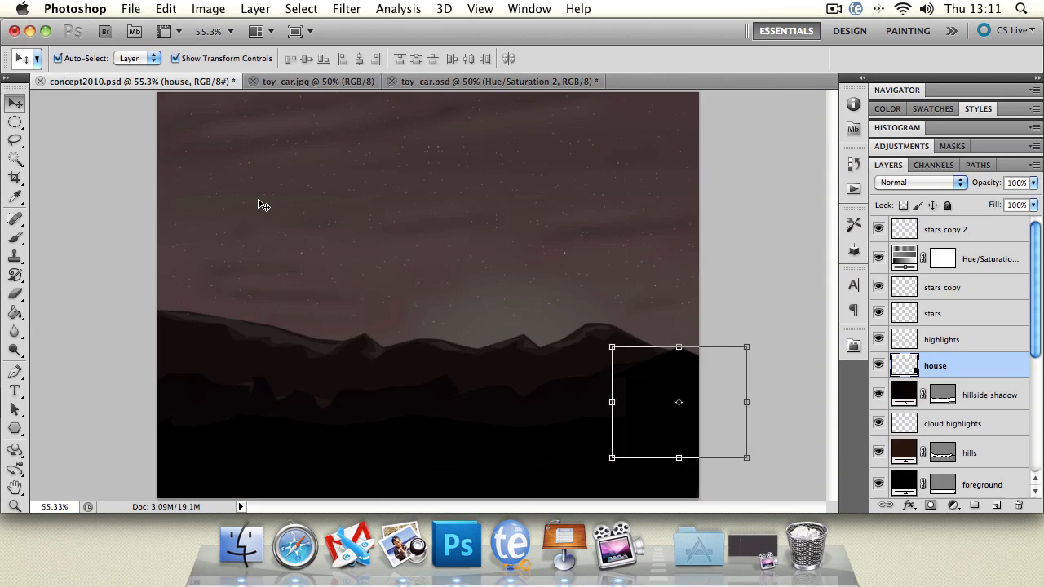
{"action": "left_click", "coordinate": [112, 220]}
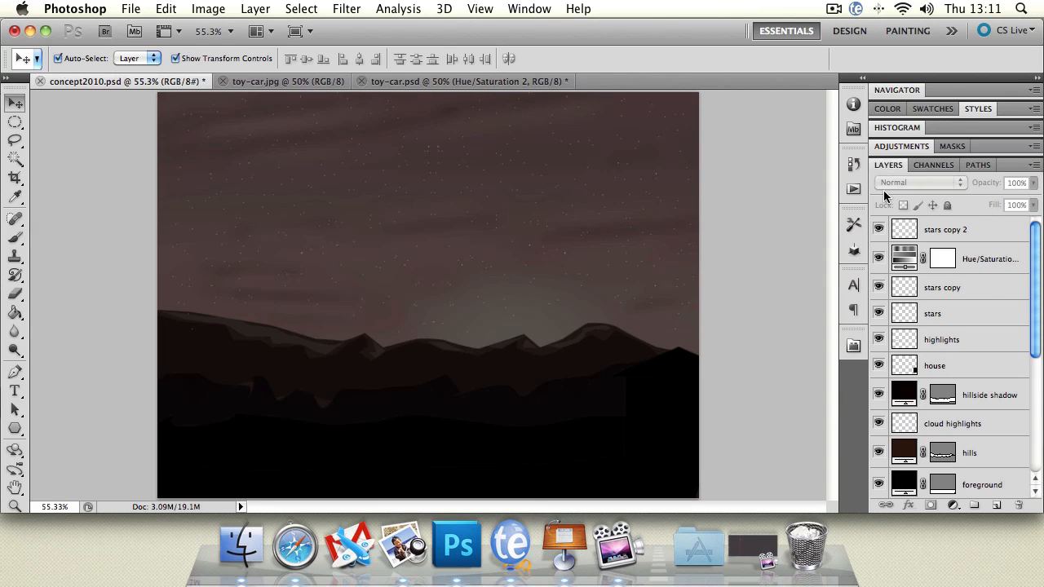
Select the stars, stars copy 2, stars copy and highlights layers in turn to examine what each one contains.
{"action": "left_click_drag", "start_coordinate": [1036, 245], "coordinate": [1005, 166]}
{"action": "left_click", "coordinate": [977, 311]}
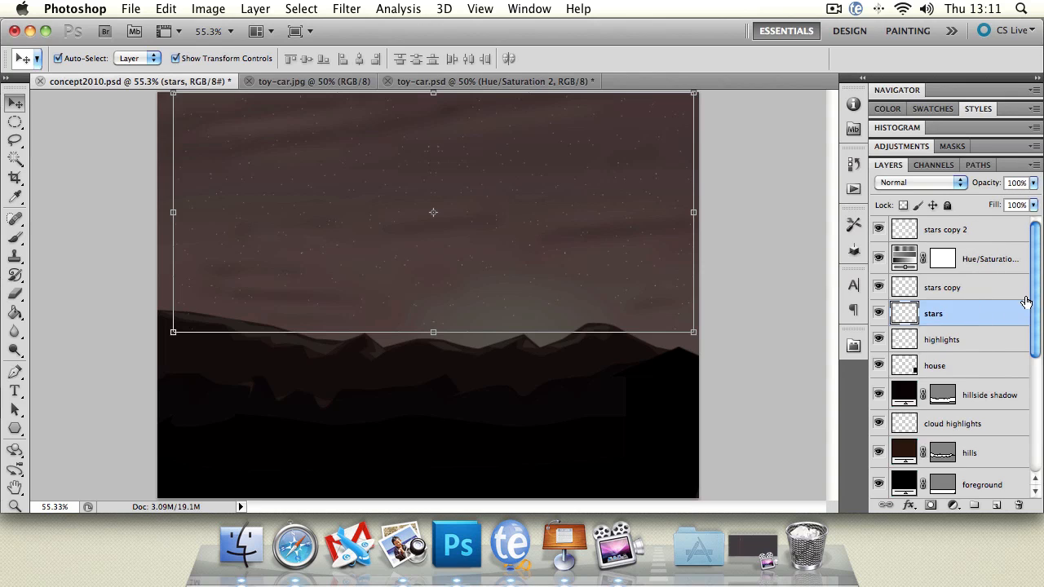
{"action": "left_click", "coordinate": [992, 232]}
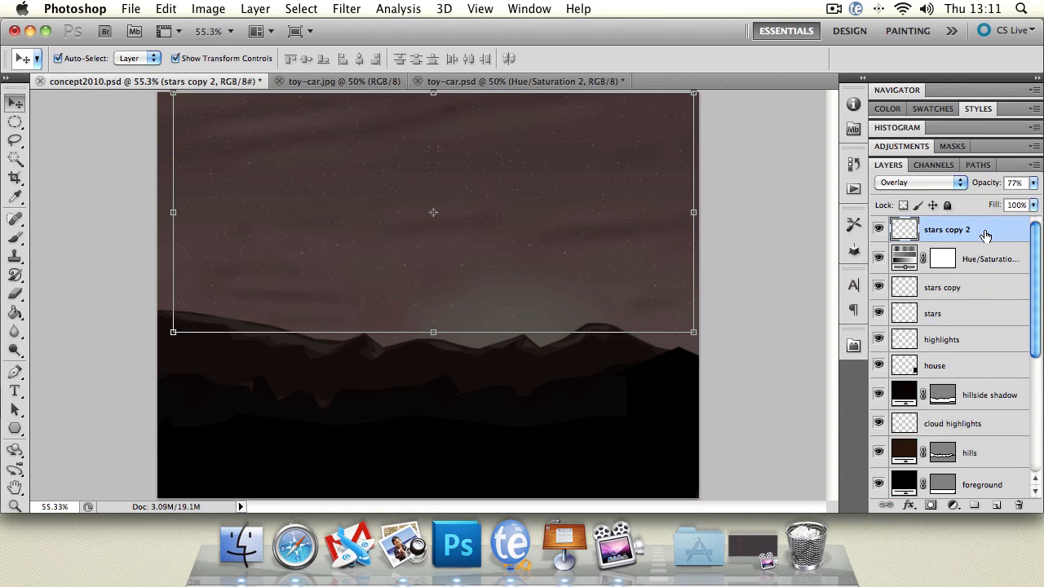
{"action": "left_click", "coordinate": [967, 297]}
{"action": "left_click", "coordinate": [989, 346]}
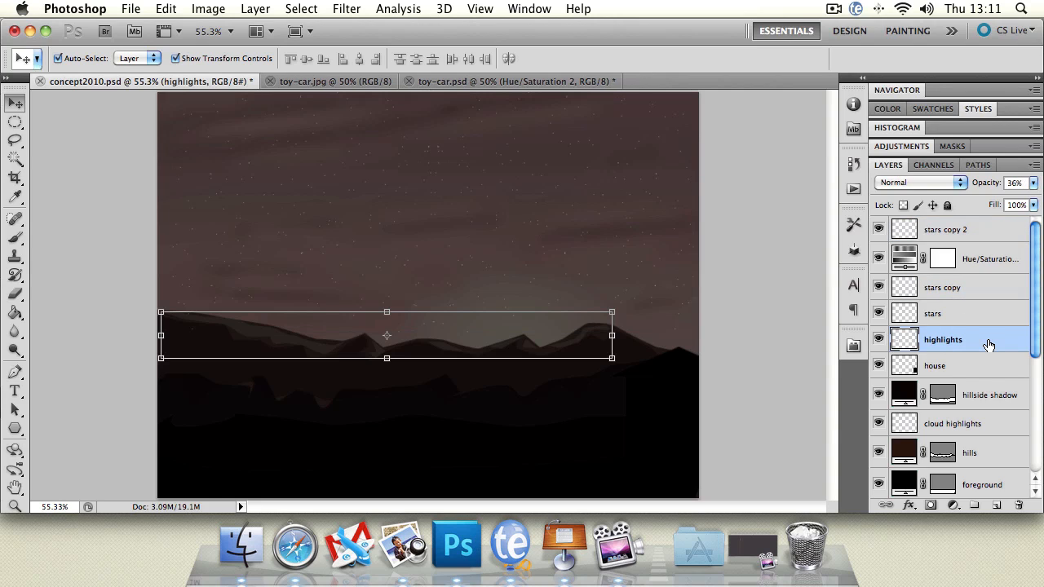